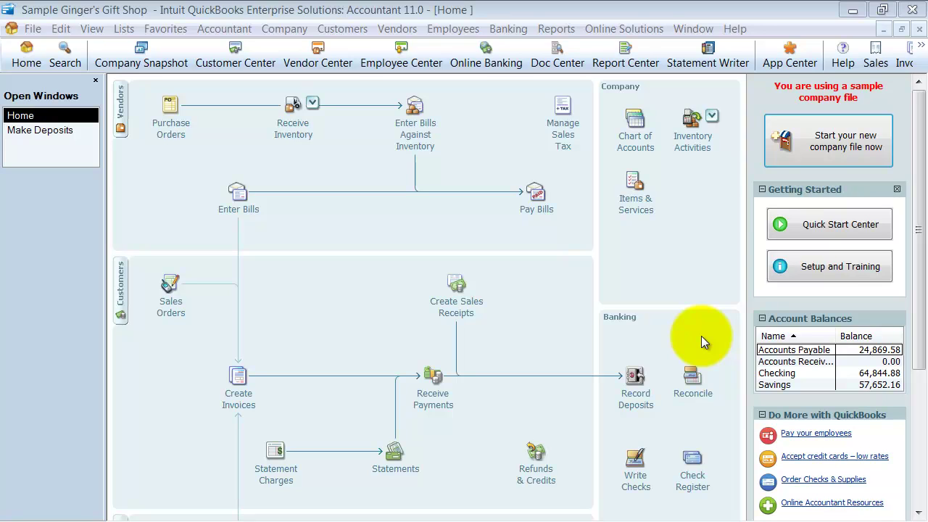
Start a new sales receipt for the customer *Daily Sales Summary.
{"action": "left_click", "coordinate": [464, 314]}
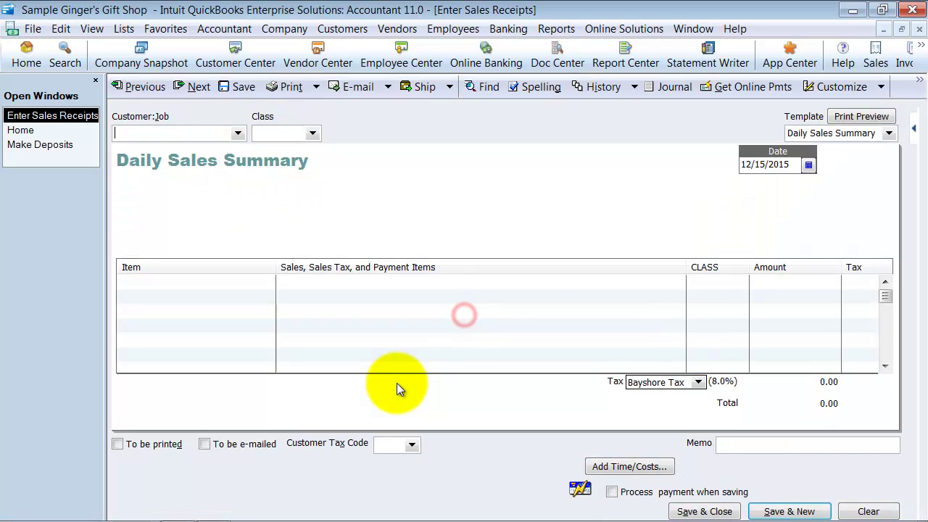
{"action": "left_click", "coordinate": [238, 133]}
{"action": "left_click", "coordinate": [154, 171]}
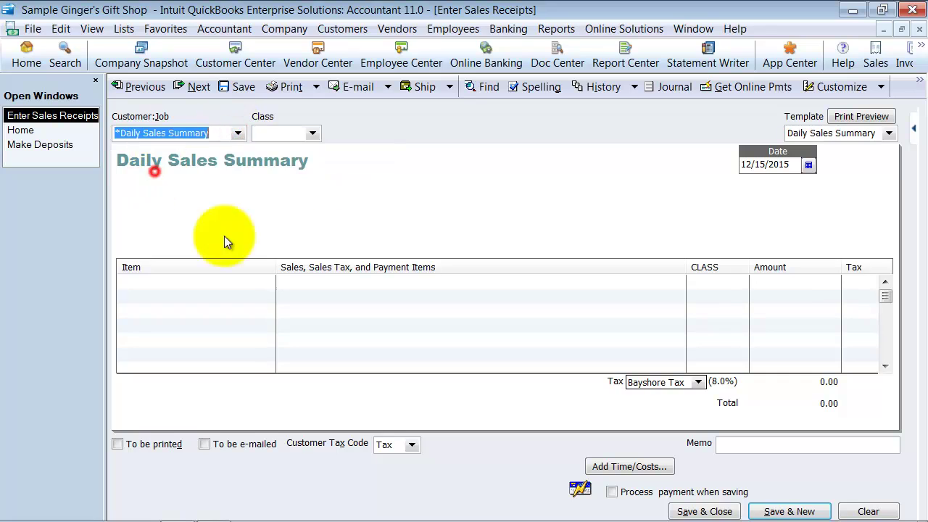
Enter Total Sales - Non-taxable as the first line item of the sales receipt with an amount of 1,508.00.
{"action": "left_click", "coordinate": [208, 284]}
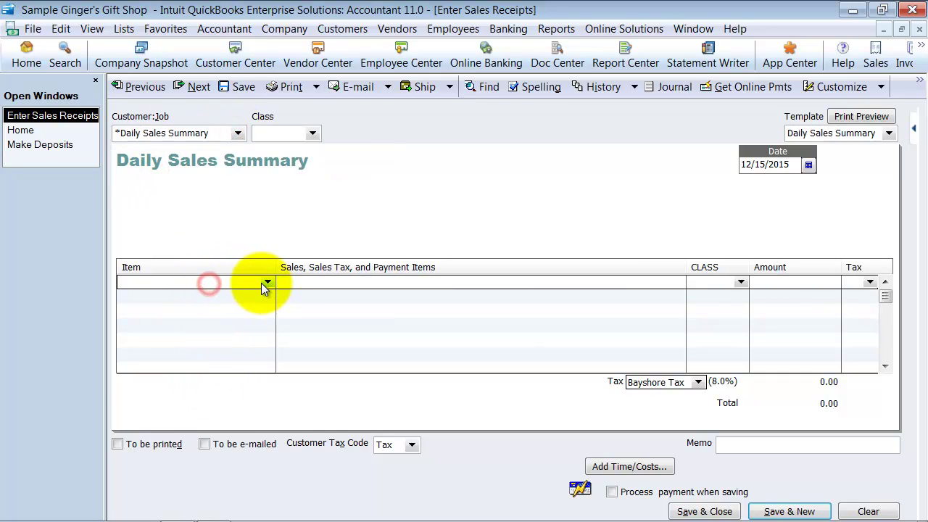
{"action": "type", "text": "Total Sales - Non-taxable"}
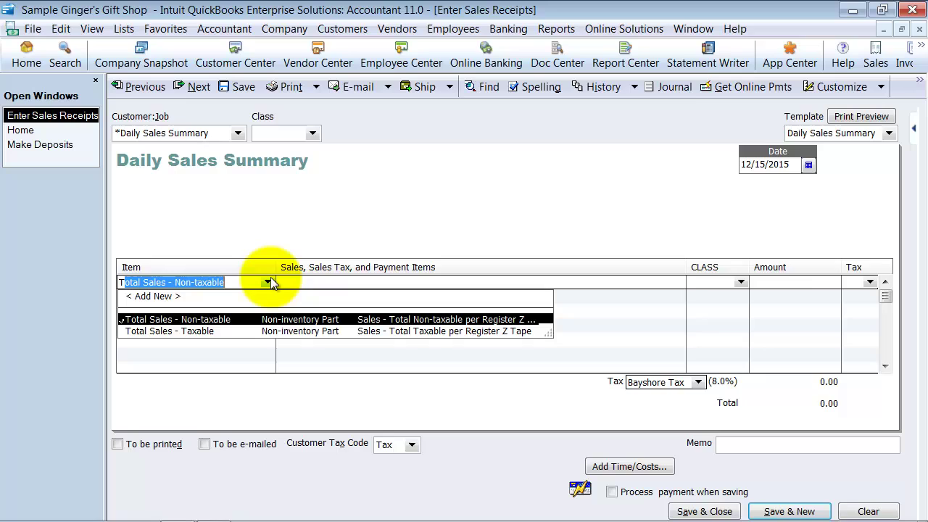
{"action": "key", "text": "Tab"}
{"action": "key", "text": "Tab"}
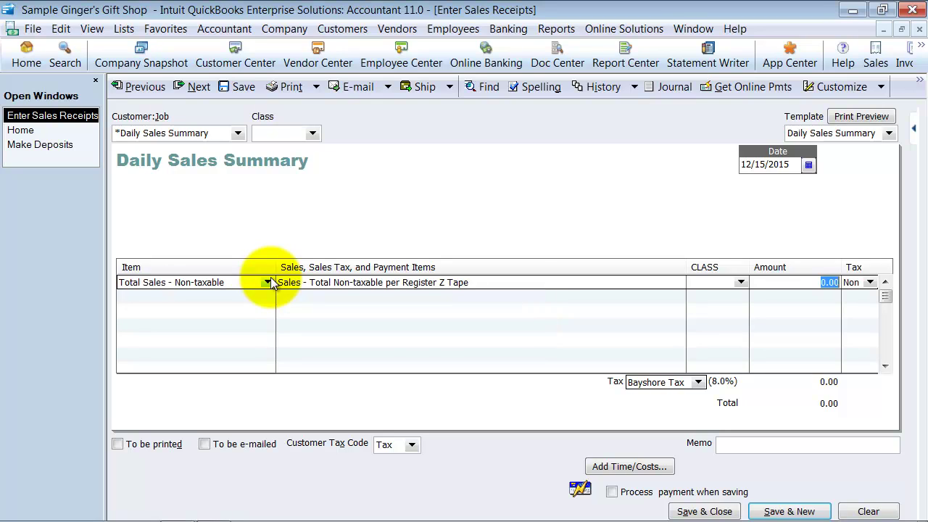
{"action": "type", "text": "1508"}
{"action": "key", "text": "Tab"}
{"action": "key", "text": "Tab"}
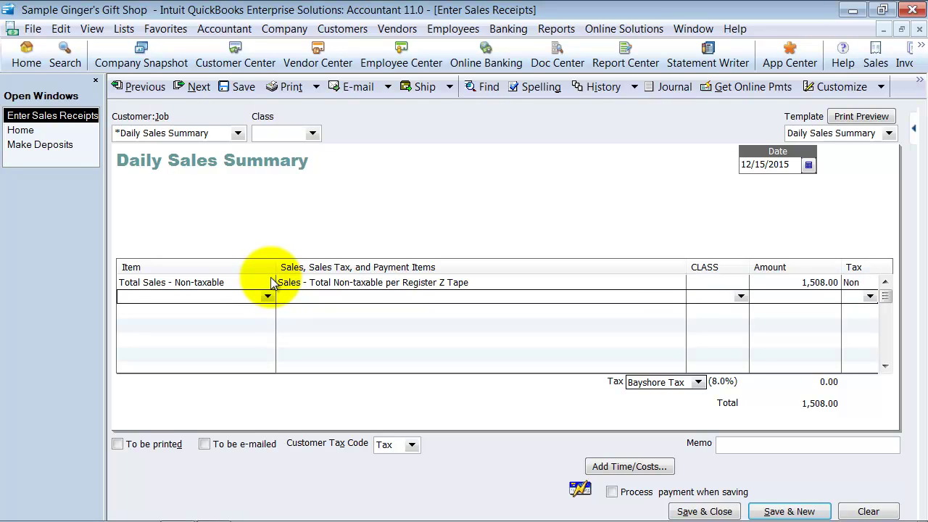
Add a Total Sales - Taxable line to the sales receipt with an amount of 14,829.36.
{"action": "type", "text": "Total Sales - Taxable"}
{"action": "key", "text": "Down"}
{"action": "key", "text": "Tab"}
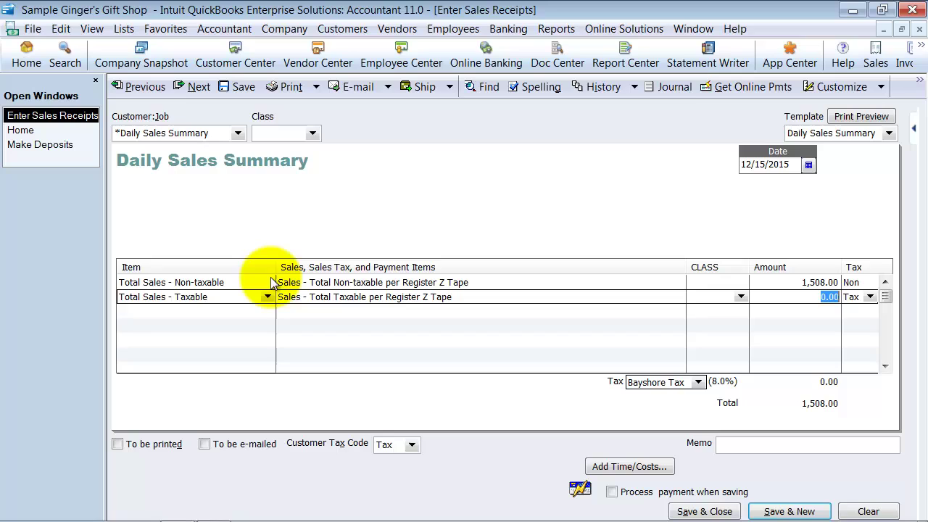
{"action": "type", "text": "14,829.36"}
{"action": "key", "text": "Tab"}
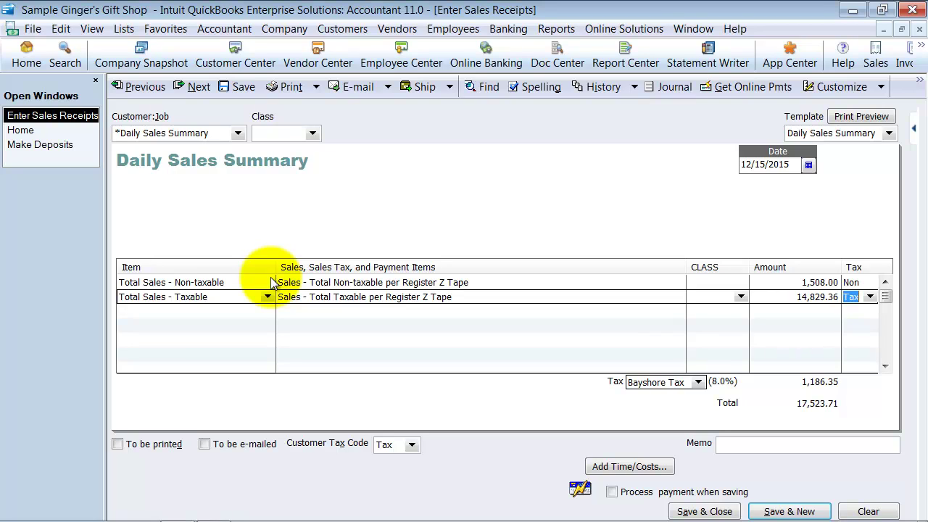
{"action": "key", "text": "Tab"}
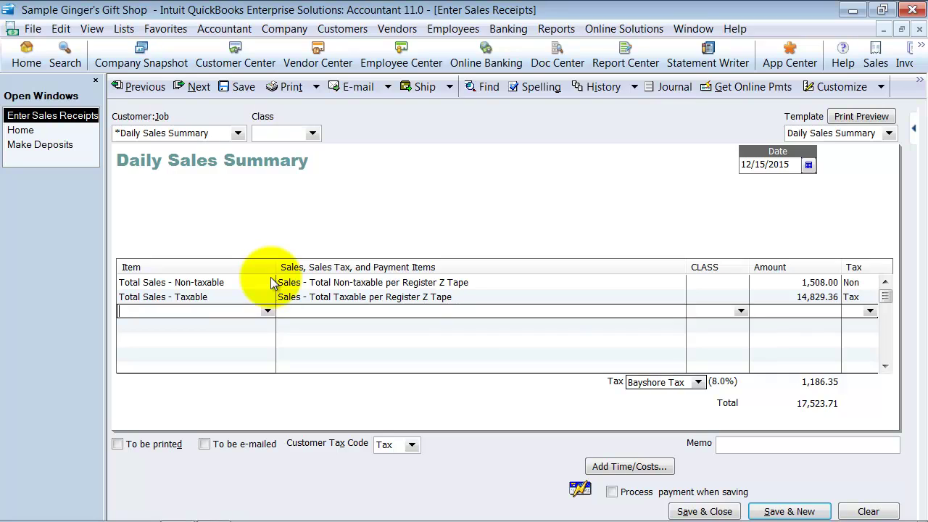
Add an AMEX payment line of 10,000 below the taxable sales line.
{"action": "type", "text": "am"}
{"action": "key", "text": "Tab"}
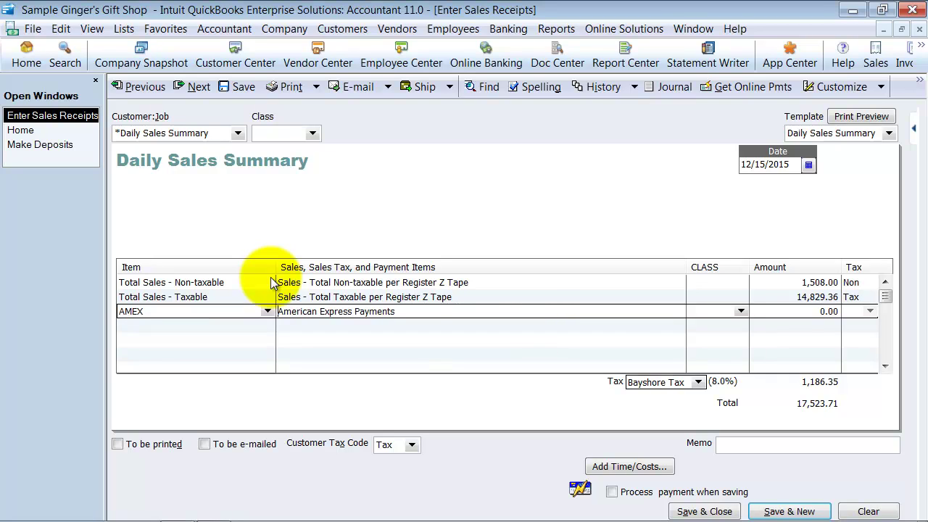
{"action": "key", "text": "Tab"}
{"action": "type", "text": "-10000"}
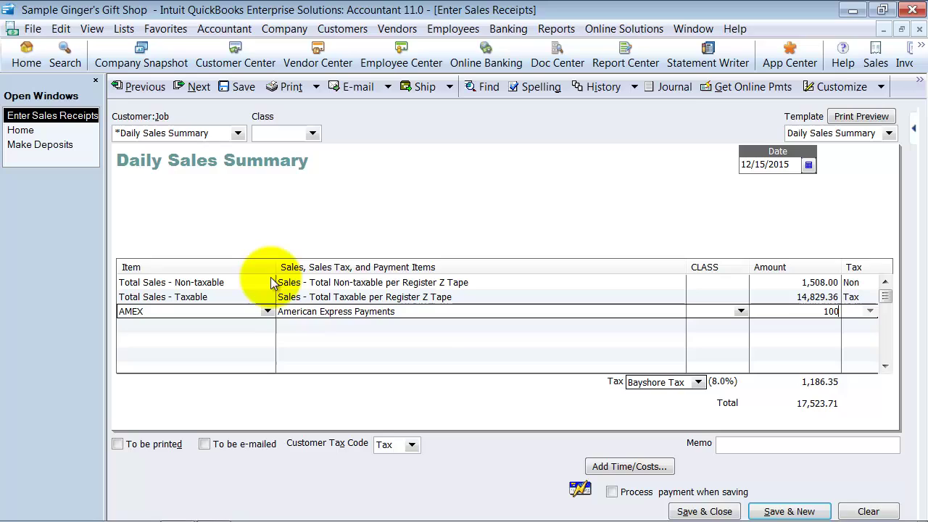
{"action": "key", "text": "Tab"}
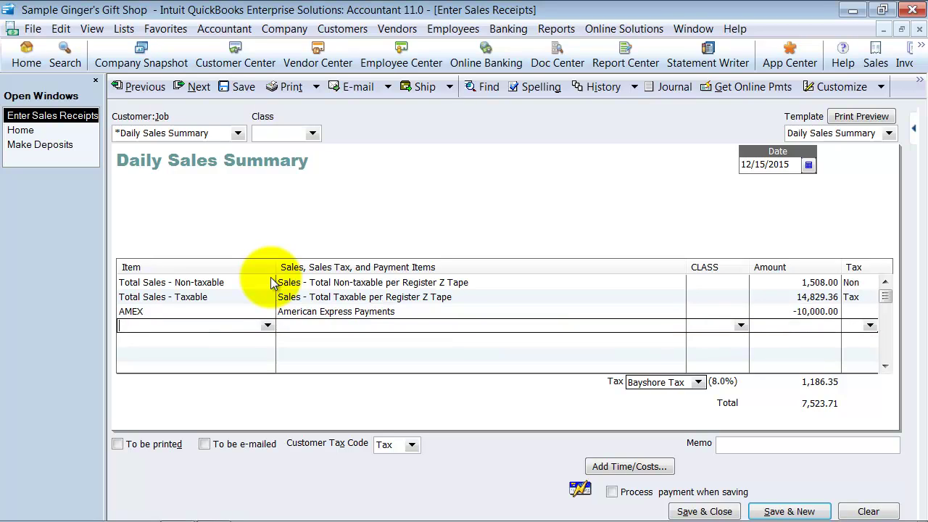
Add a VISA/Mastercard payment line of 7,000 below the AMEX line.
{"action": "type", "text": "ma"}
{"action": "key", "text": "BackSpace"}
{"action": "key", "text": "BackSpace"}
{"action": "type", "text": "v"}
{"action": "key", "text": "Tab"}
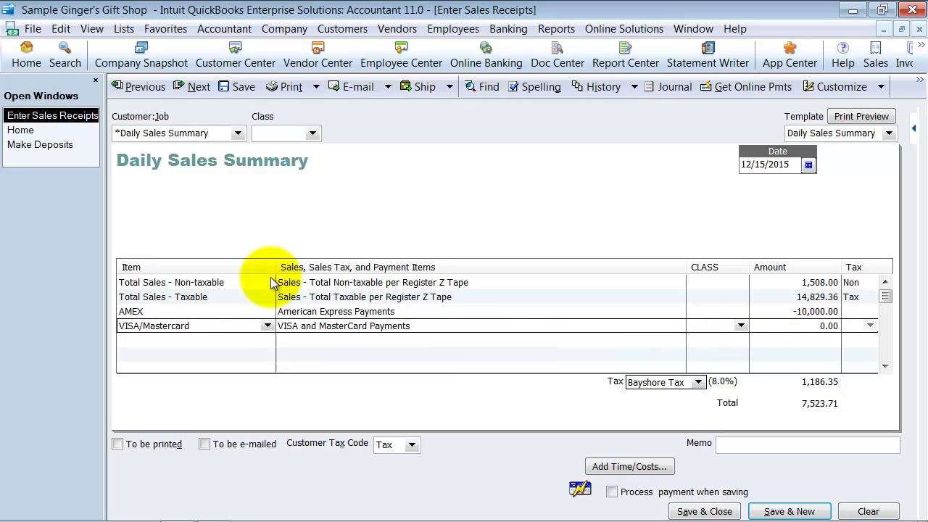
{"action": "key", "text": "Tab"}
{"action": "type", "text": "-"}
{"action": "type", "text": "7,000"}
{"action": "key", "text": "Tab"}
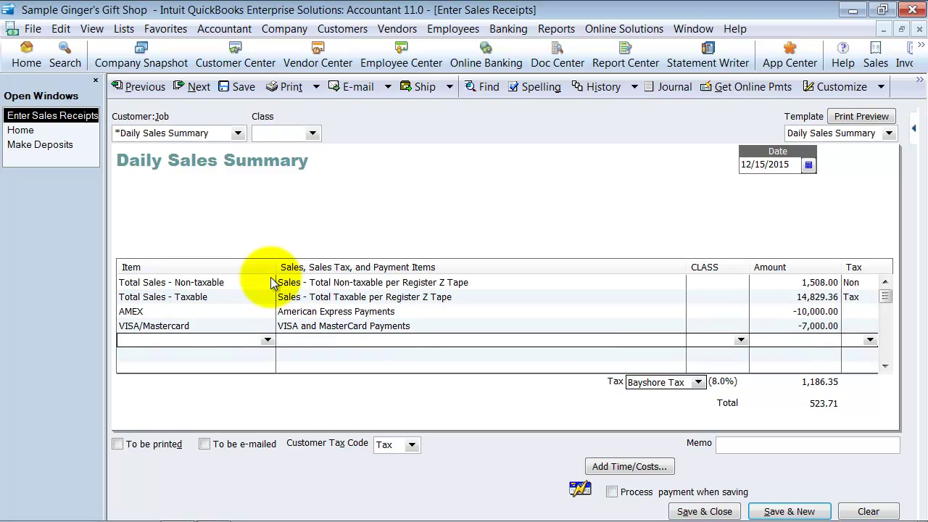
Add a Cash payment line of 550 below the VISA/Mastercard line.
{"action": "type", "text": "Cas"}
{"action": "key", "text": "Tab"}
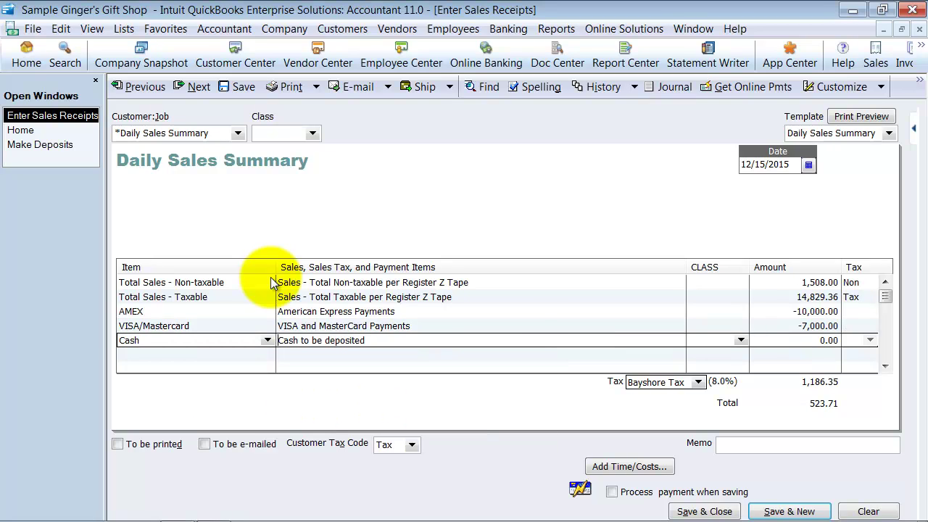
{"action": "key", "text": "Tab"}
{"action": "type", "text": "550"}
{"action": "key", "text": "Tab"}
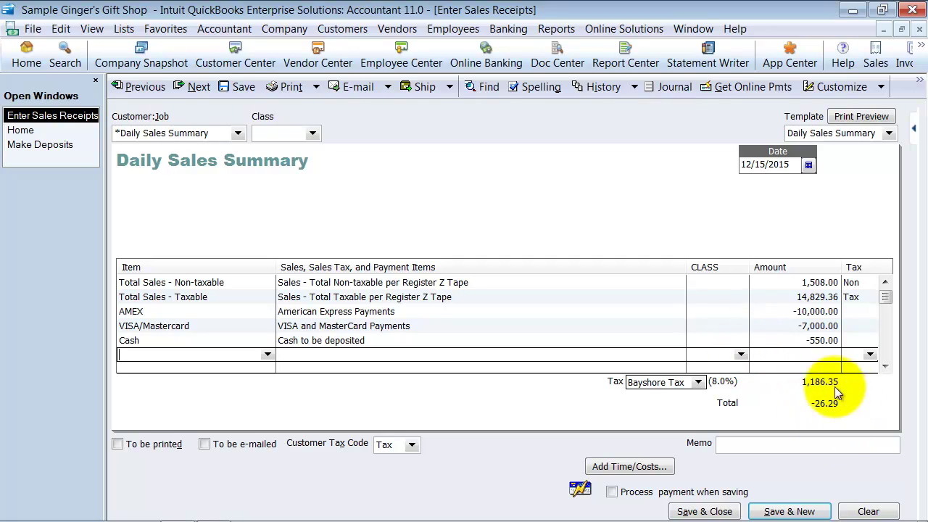
Add an Over/Short line with an amount of 26.29 to bring the daily sales receipt's total to zero.
{"action": "left_click", "coordinate": [126, 356]}
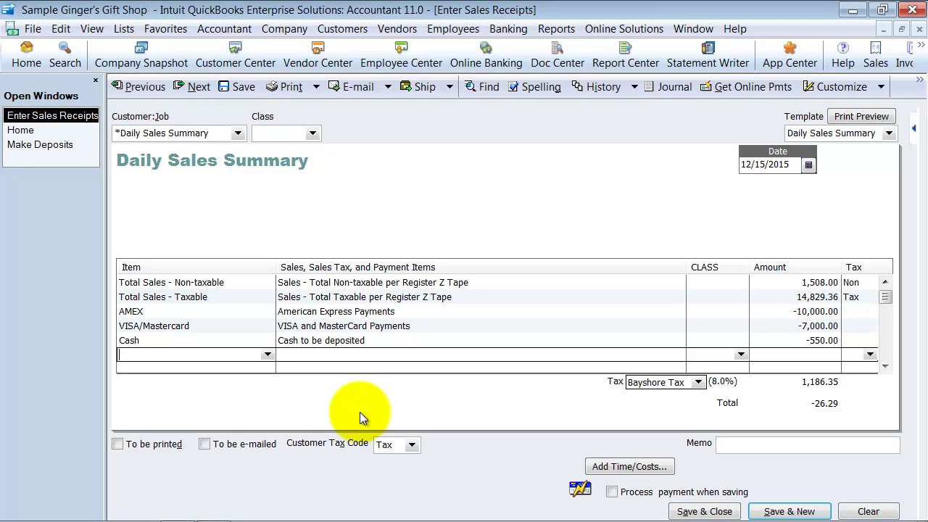
{"action": "type", "text": "of State"}
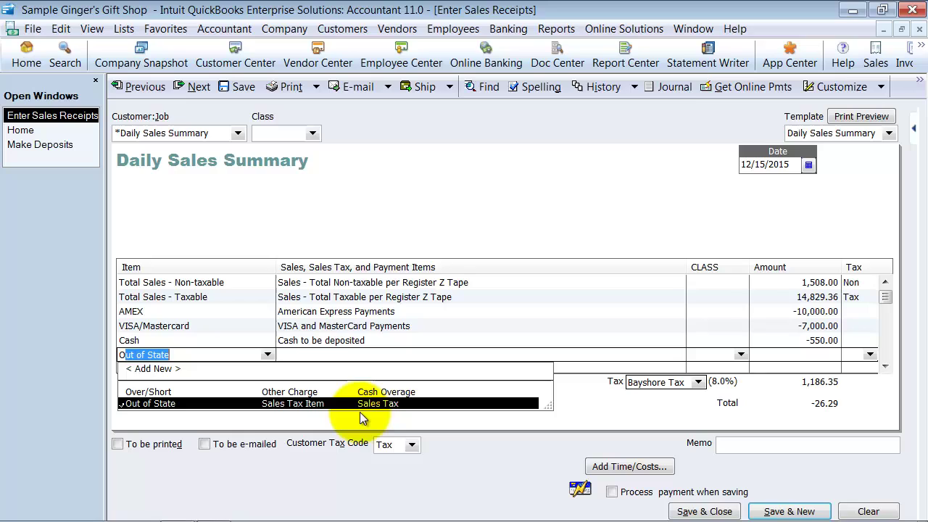
{"action": "key", "text": "Up"}
{"action": "key", "text": "Tab"}
{"action": "key", "text": "Tab"}
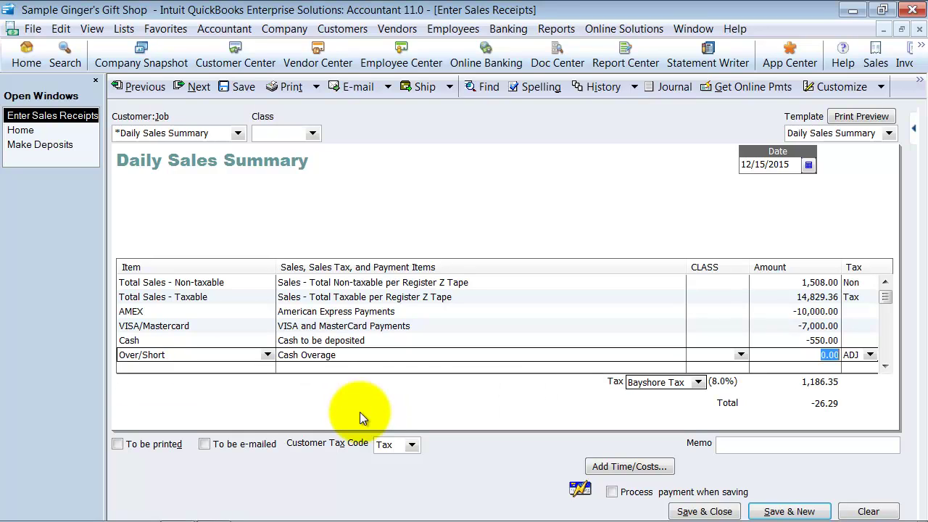
{"action": "type", "text": "26.29"}
{"action": "key", "text": "Tab"}
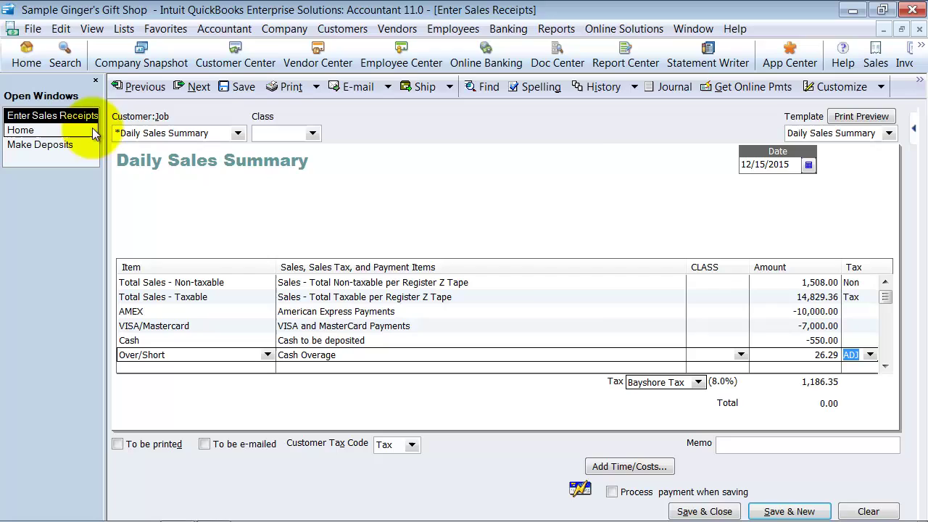
Run the Profit & Loss Standard report for 12/15/2015 only, narrow its amount column and review the income section.
{"action": "left_click", "coordinate": [555, 29]}
{"action": "mouse_move", "coordinate": [562, 178]}
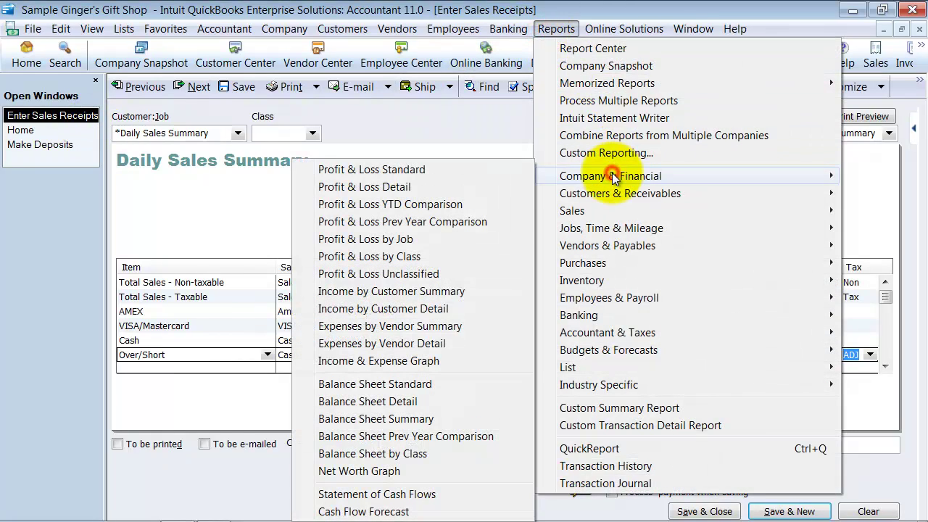
{"action": "left_click", "coordinate": [338, 170]}
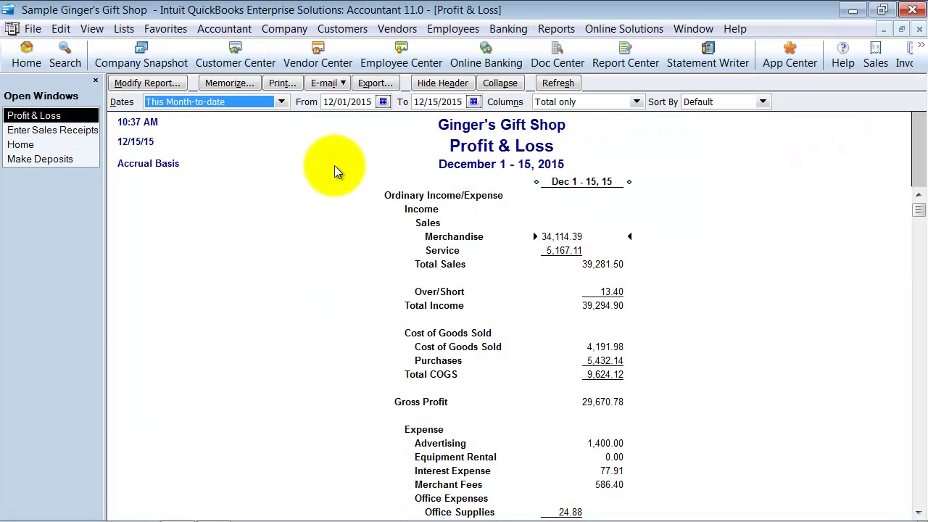
{"action": "key", "text": "Tab"}
{"action": "type", "text": "12"}
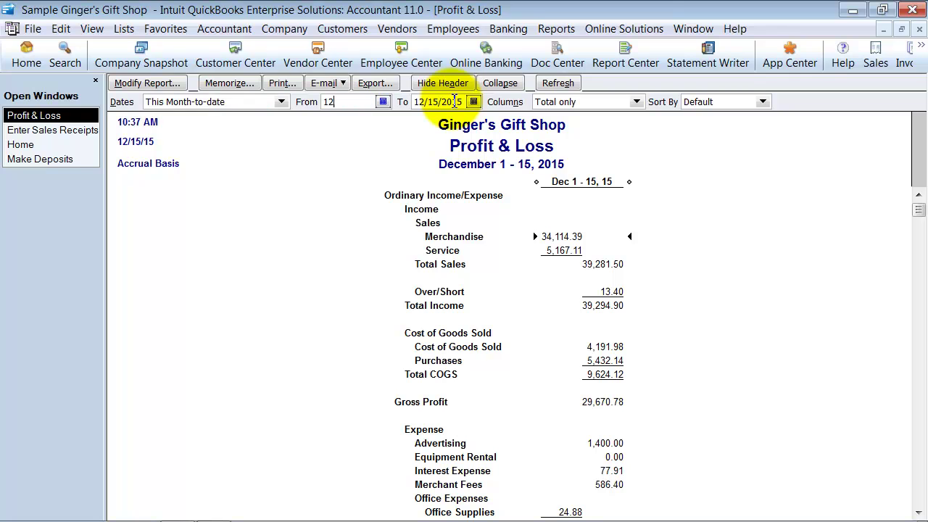
{"action": "type", "text": "/15"}
{"action": "key", "text": "Tab"}
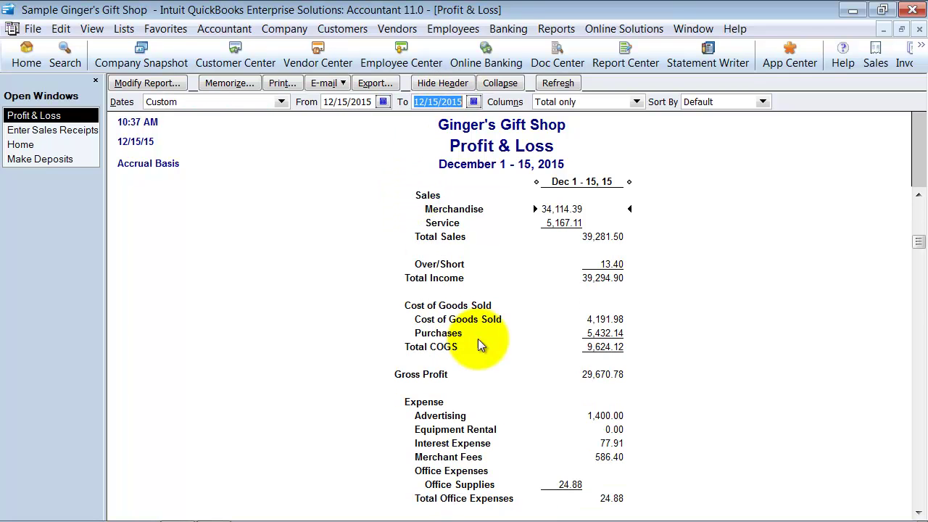
{"action": "left_click", "coordinate": [479, 339]}
{"action": "left_click_drag", "start_coordinate": [628, 181], "coordinate": [472, 197]}
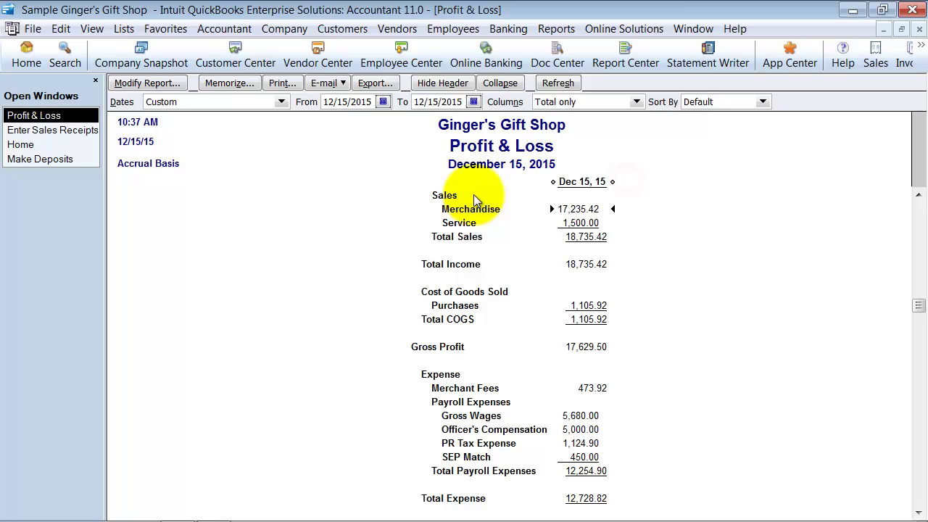
{"action": "scroll", "coordinate": [566, 500], "scroll_direction": "up", "scroll_amount": 1}
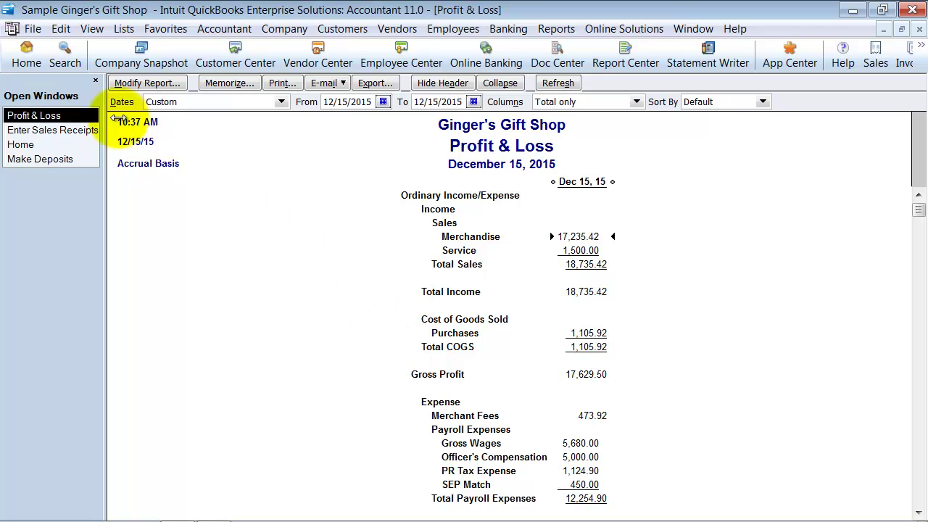
Return to the daily sales receipt and save it with the Over/Short line included.
{"action": "left_click", "coordinate": [61, 131]}
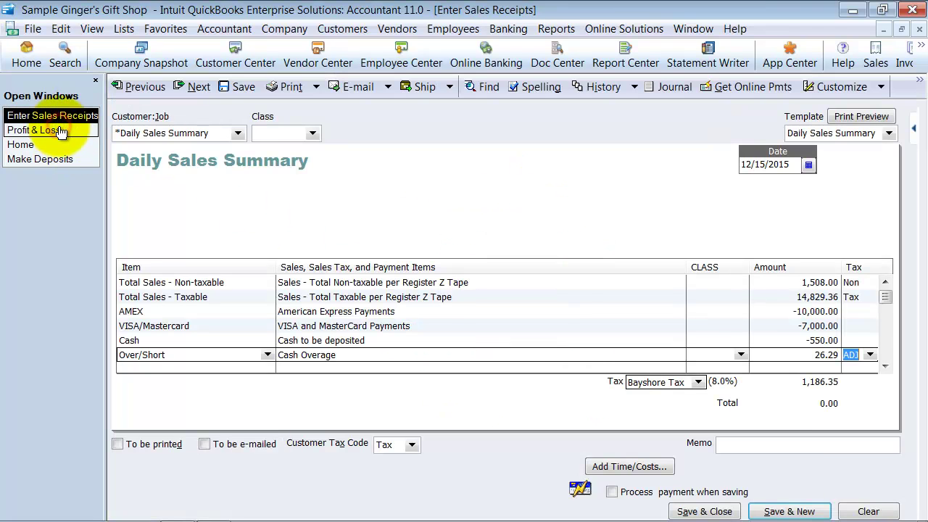
{"action": "left_click", "coordinate": [852, 354]}
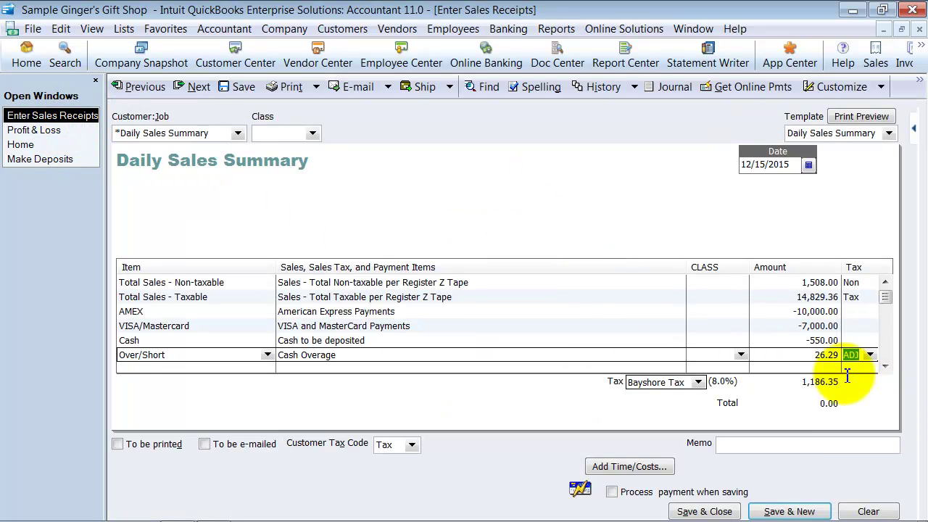
{"action": "left_click", "coordinate": [243, 86]}
{"action": "left_click", "coordinate": [414, 204]}
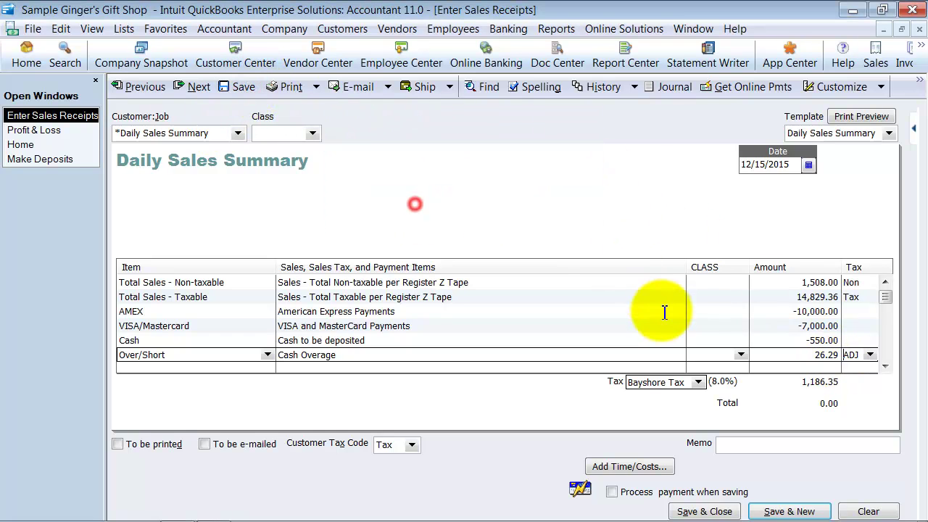
Examine the Over/Short income line in the Profit & Loss report, narrowing the date column, and keep the report open without memorizing it.
{"action": "left_click", "coordinate": [35, 144]}
{"action": "left_click", "coordinate": [34, 130]}
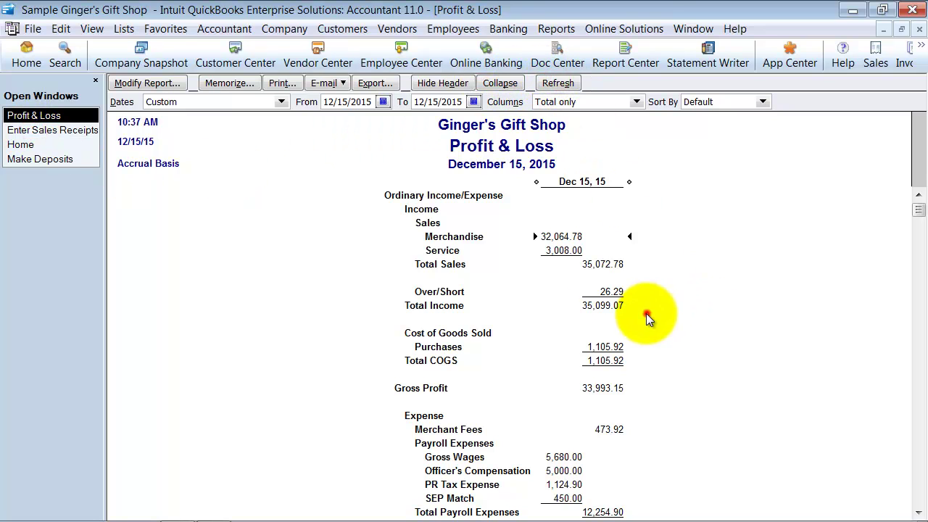
{"action": "left_click", "coordinate": [604, 290]}
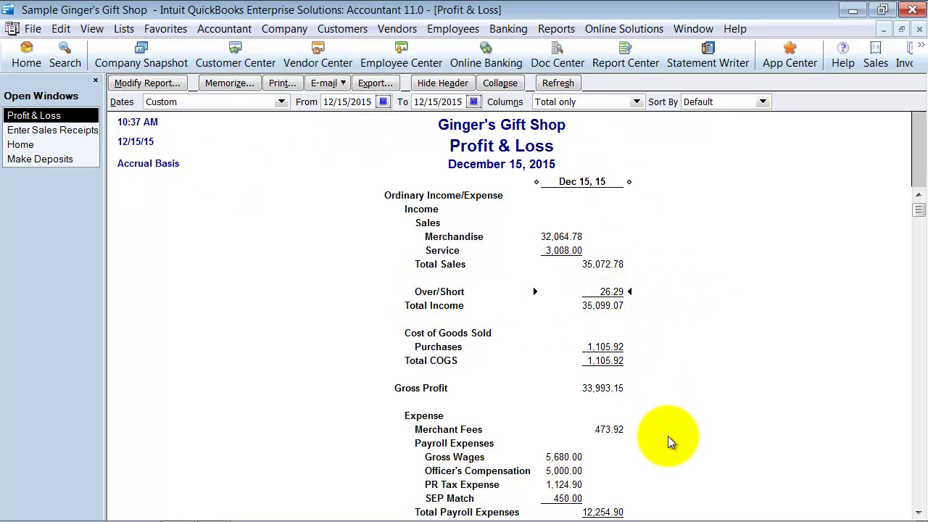
{"action": "left_click_drag", "start_coordinate": [629, 181], "coordinate": [591, 181]}
{"action": "left_click", "coordinate": [584, 296]}
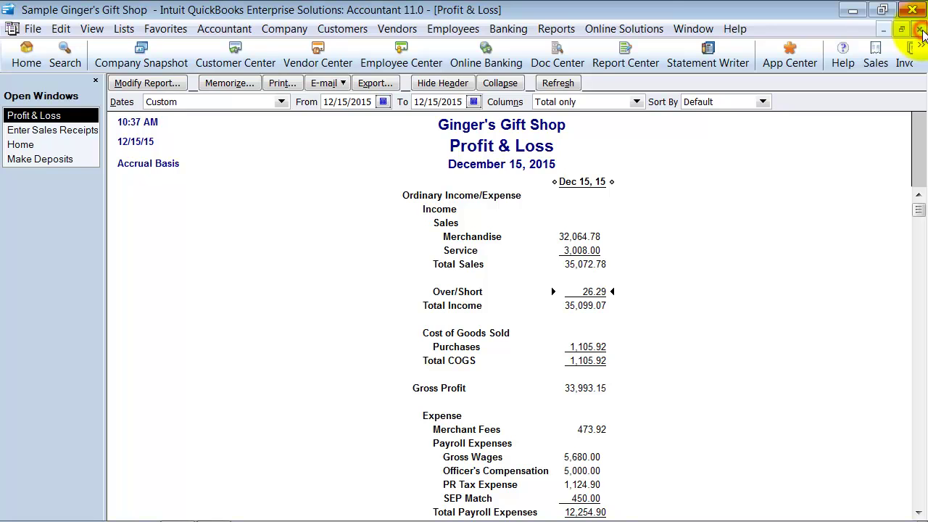
{"action": "left_click", "coordinate": [921, 30]}
{"action": "left_click", "coordinate": [613, 288]}
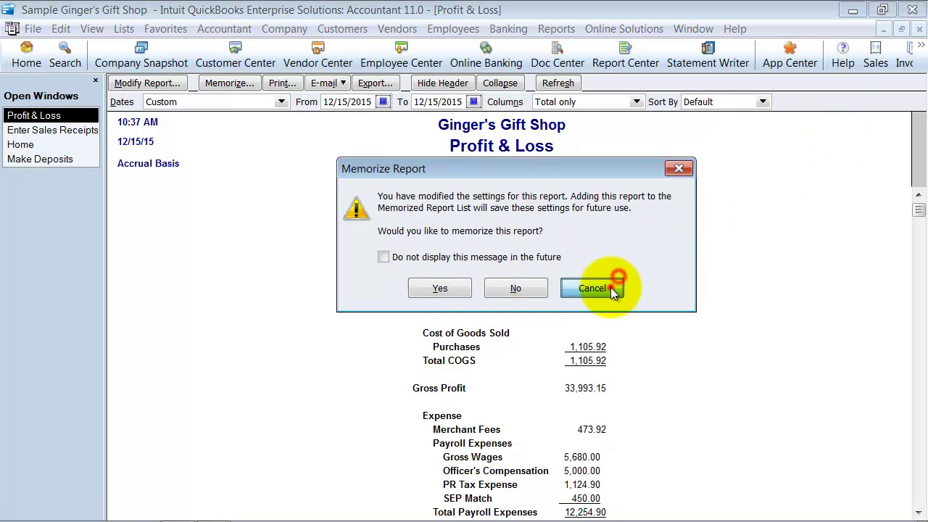
Return to the daily sales receipt and delete its Over/Short line.
{"action": "left_click", "coordinate": [76, 144]}
{"action": "left_click", "coordinate": [77, 144]}
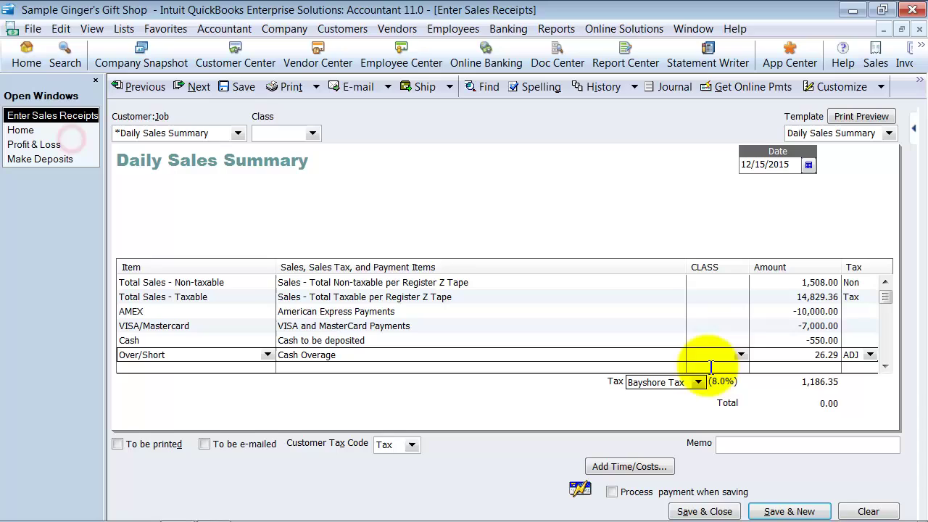
{"action": "left_click", "coordinate": [729, 340]}
{"action": "left_click", "coordinate": [811, 341]}
{"action": "left_click_drag", "start_coordinate": [811, 342], "coordinate": [848, 348]}
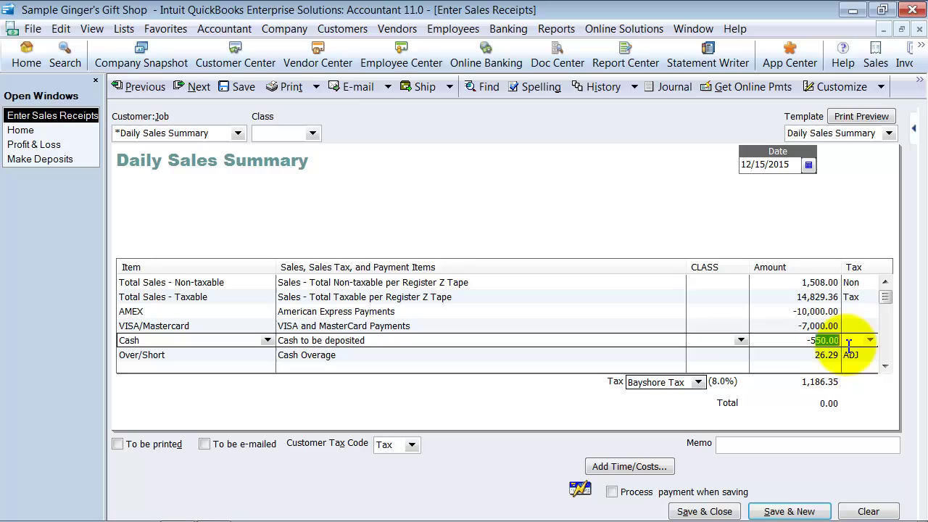
{"action": "key", "text": "Down"}
{"action": "key", "text": "ctrl+Delete"}
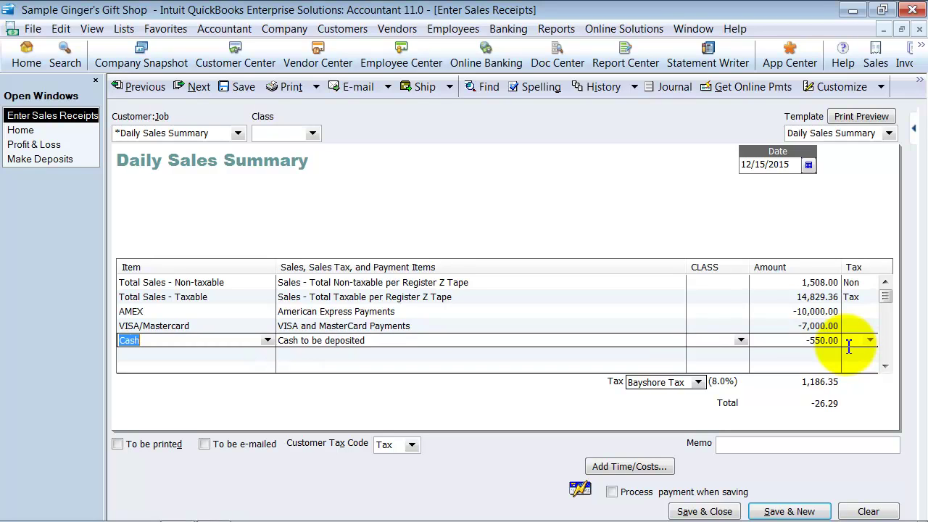
Try amounts of 525.36 and 205.36 for the receipt's Cash line.
{"action": "key", "text": "Tab"}
{"action": "key", "text": "Tab"}
{"action": "key", "text": "Tab"}
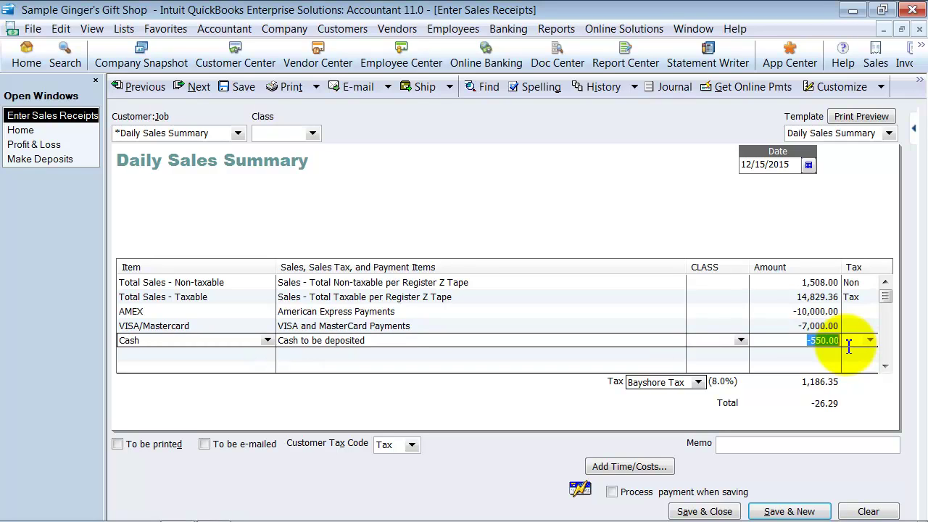
{"action": "type", "text": "525.36"}
{"action": "key", "text": "Tab"}
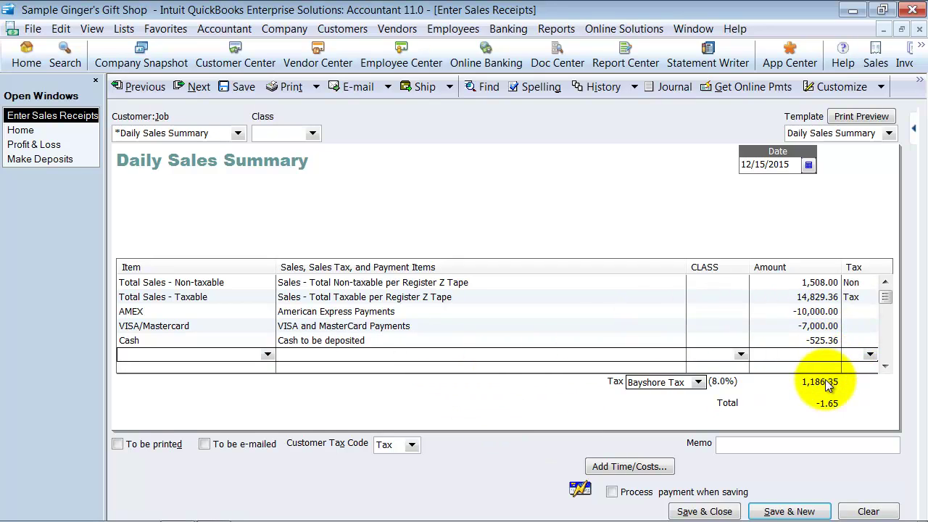
{"action": "left_click", "coordinate": [795, 339]}
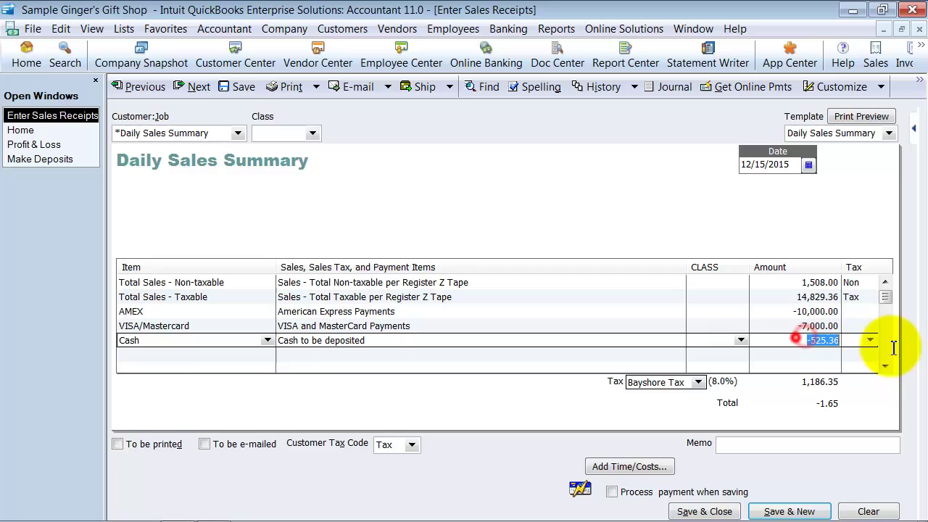
{"action": "type", "text": "205.36"}
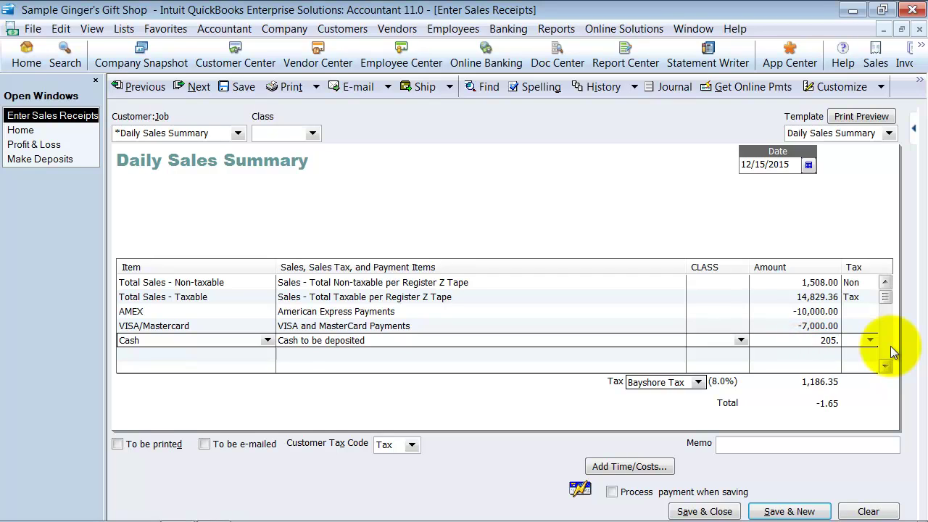
{"action": "key", "text": "Tab"}
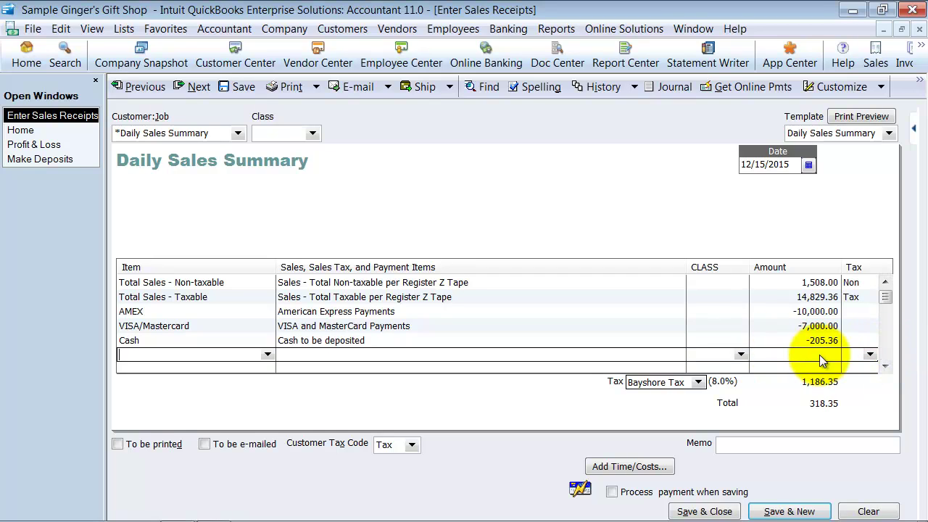
Set the Cash line's amount to 505.36 so that less cash is recorded than sales require.
{"action": "left_click", "coordinate": [812, 339]}
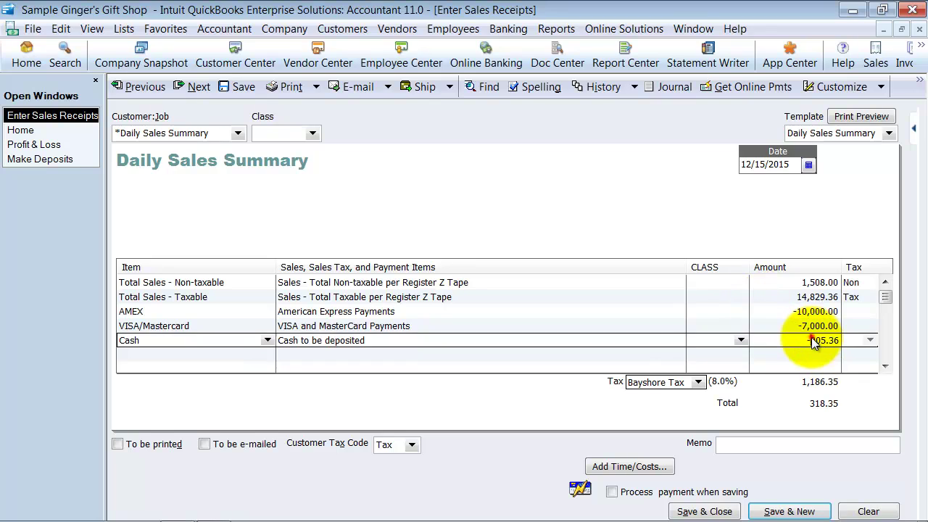
{"action": "type", "text": "505.36"}
{"action": "key", "text": "Tab"}
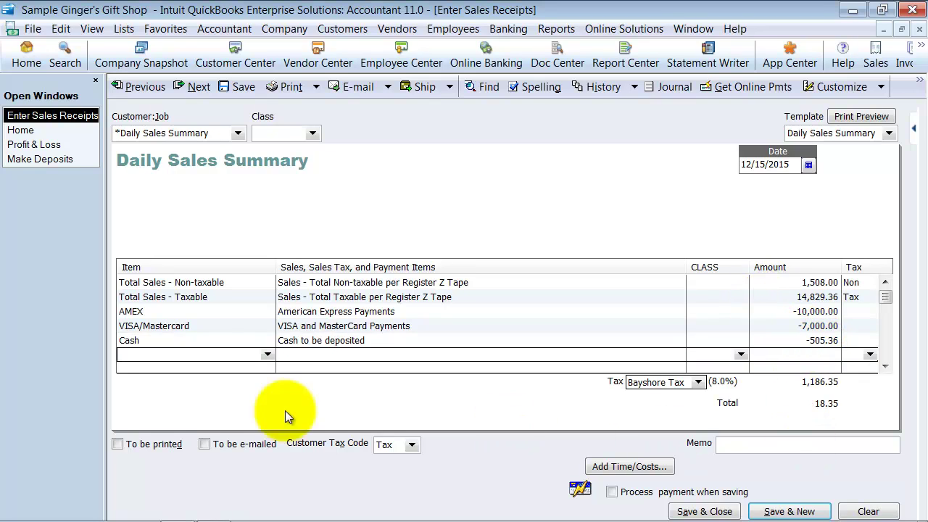
Add an Over/Short line with an amount of -18.35 to bring the receipt's total to zero.
{"action": "left_click", "coordinate": [189, 354]}
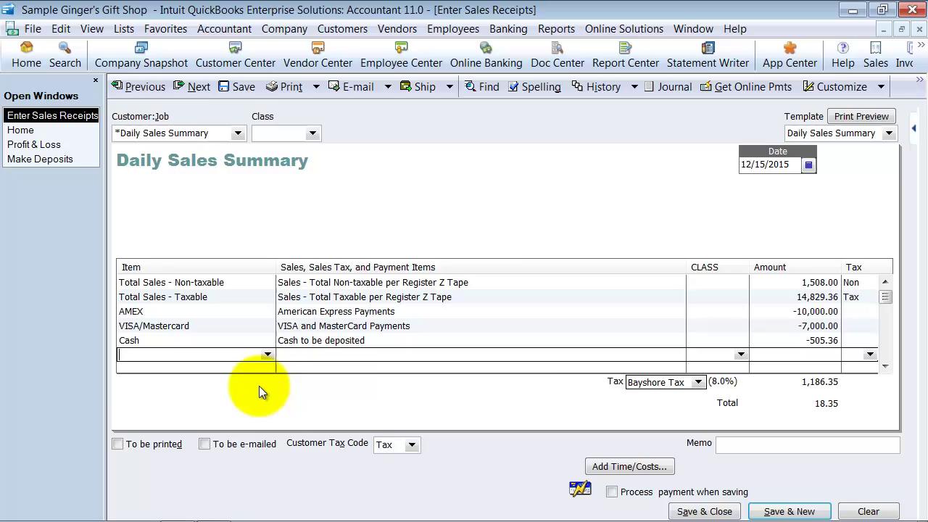
{"action": "type", "text": "Over/Short"}
{"action": "left_click", "coordinate": [260, 391]}
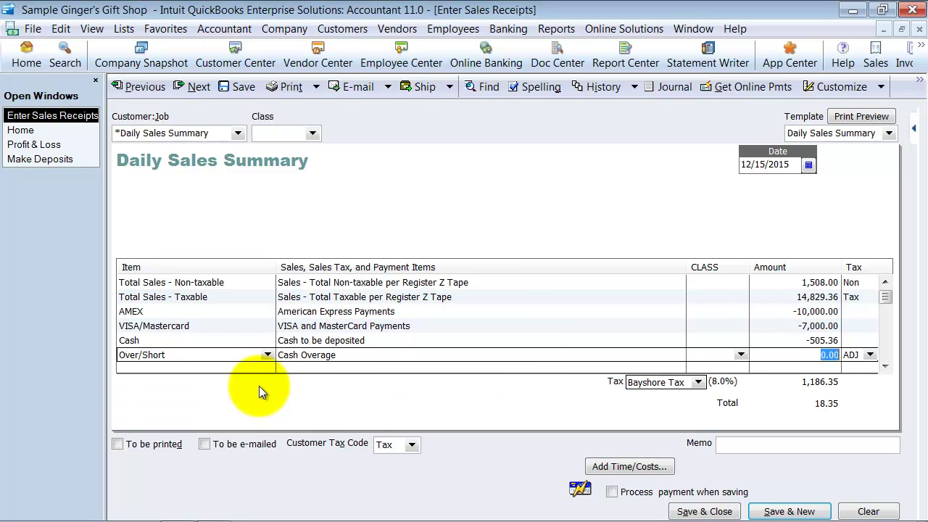
{"action": "type", "text": "18.35"}
{"action": "key", "text": "Tab"}
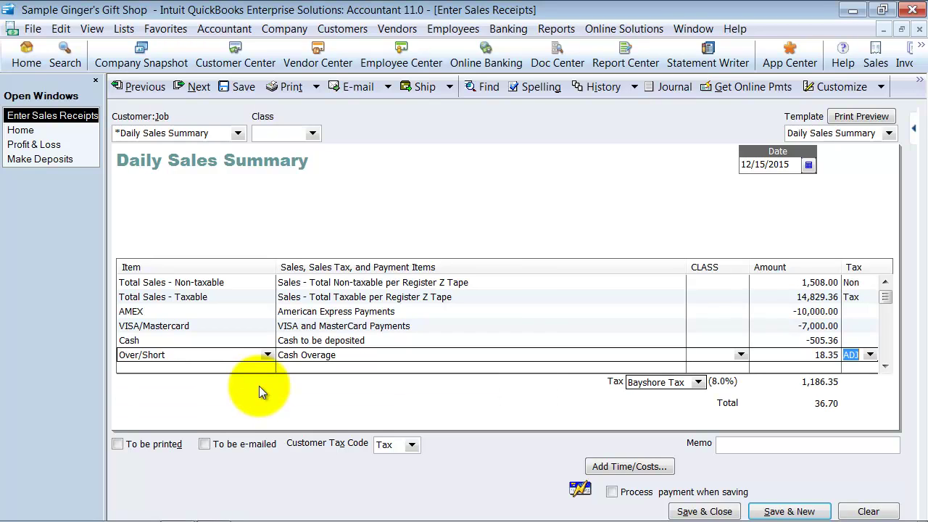
{"action": "left_click", "coordinate": [812, 352]}
{"action": "key", "text": "Tab"}
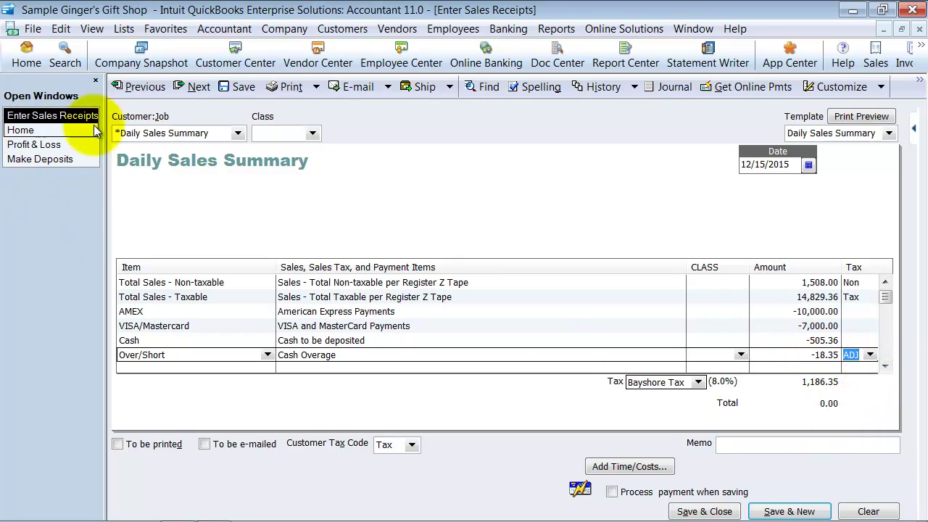
Save the daily sales receipt without assigning classes and return to the Profit & Loss report.
{"action": "left_click", "coordinate": [244, 87]}
{"action": "left_click", "coordinate": [397, 182]}
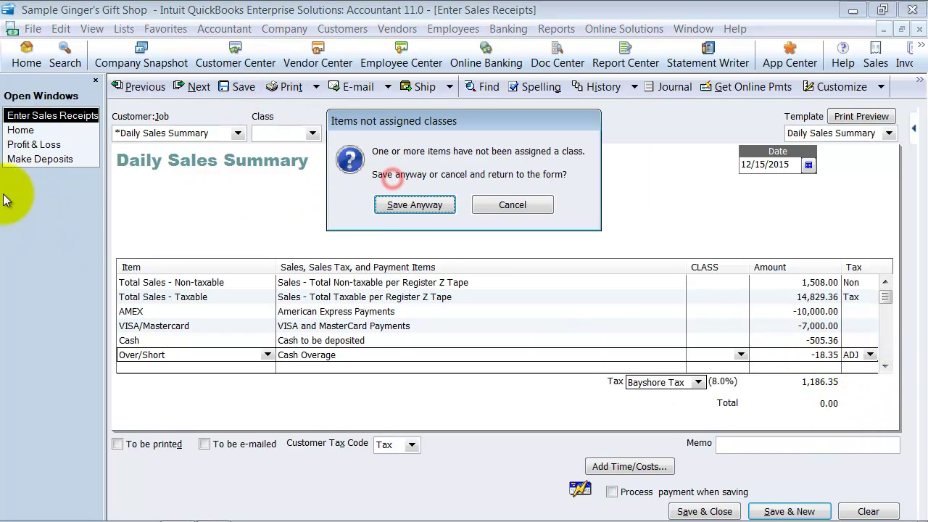
{"action": "left_click", "coordinate": [414, 201]}
{"action": "left_click", "coordinate": [40, 145]}
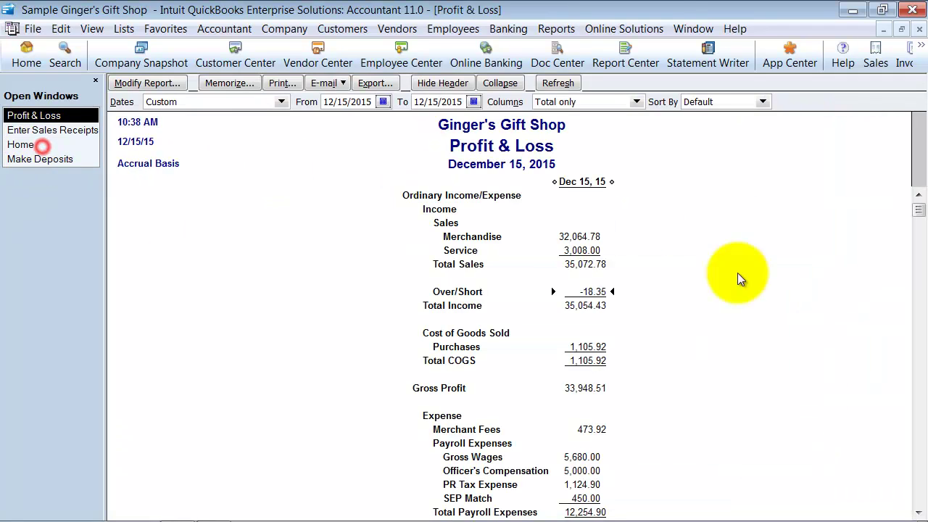